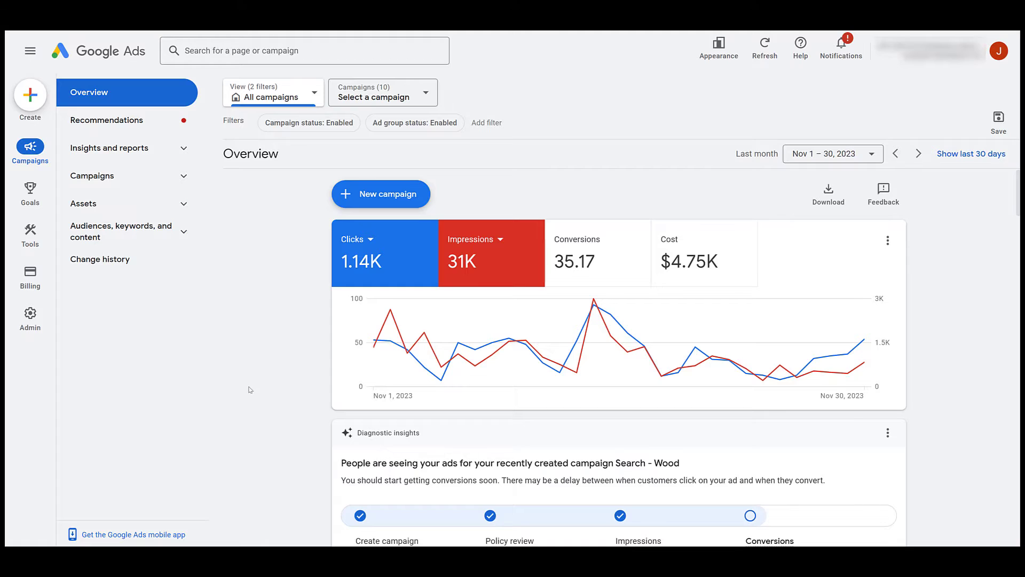
Bring up the Goals menu from the left rail to reveal Conversions and Measurement
mouse_move(29, 197)
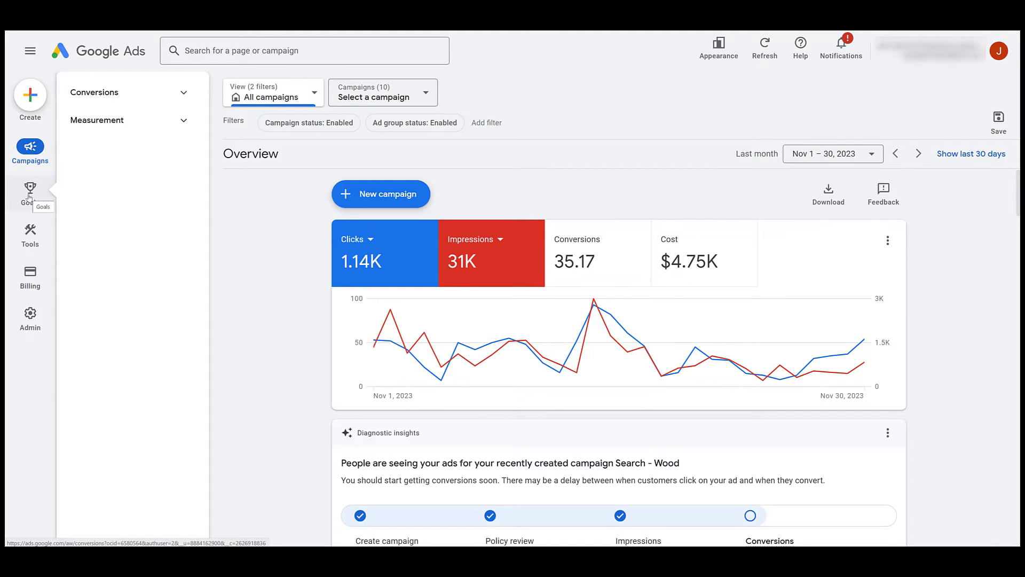
From the Conversions summary, open the Form Submission Event conversion action showing its $2200 value
click(186, 95)
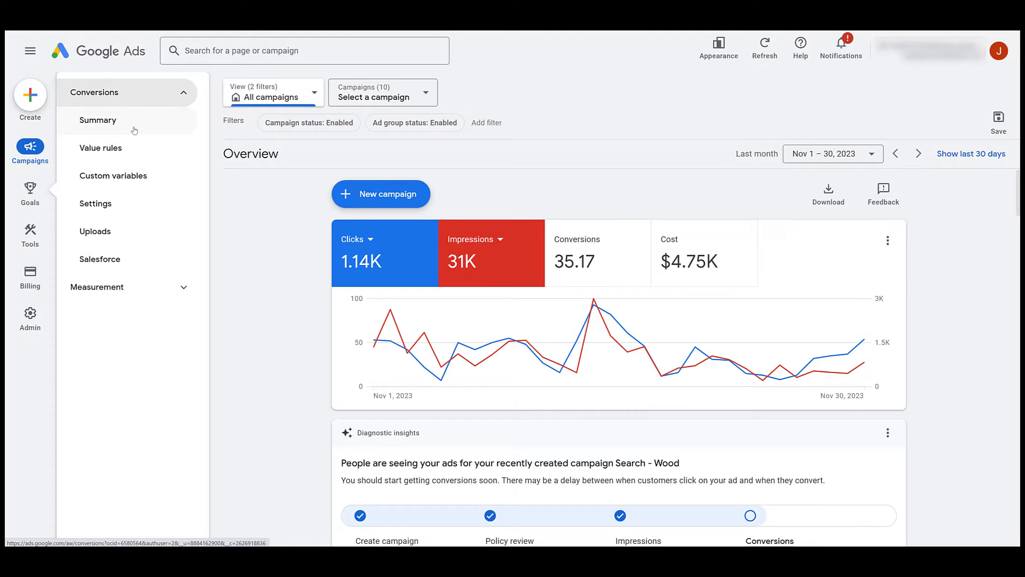
click(140, 132)
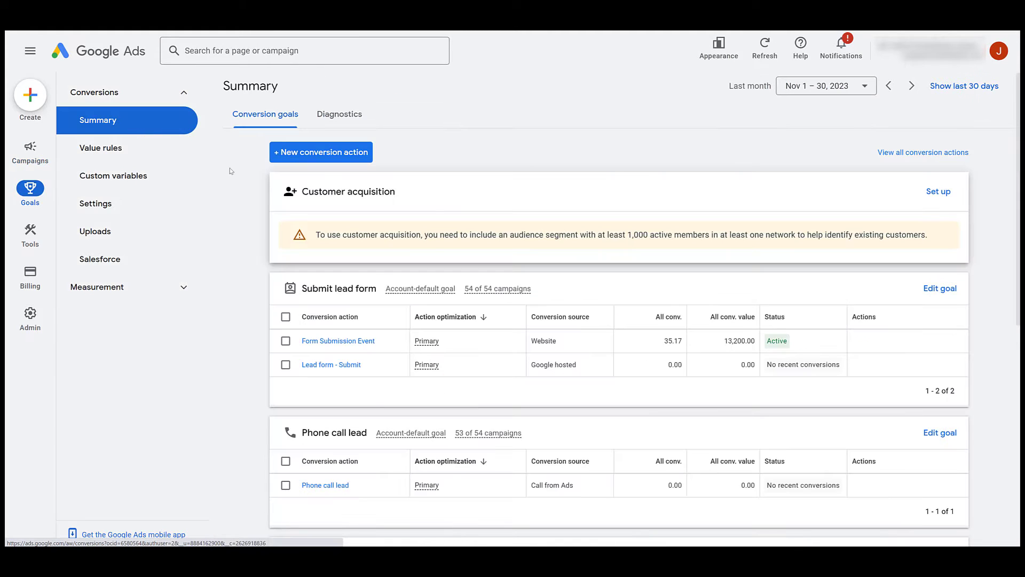
click(329, 345)
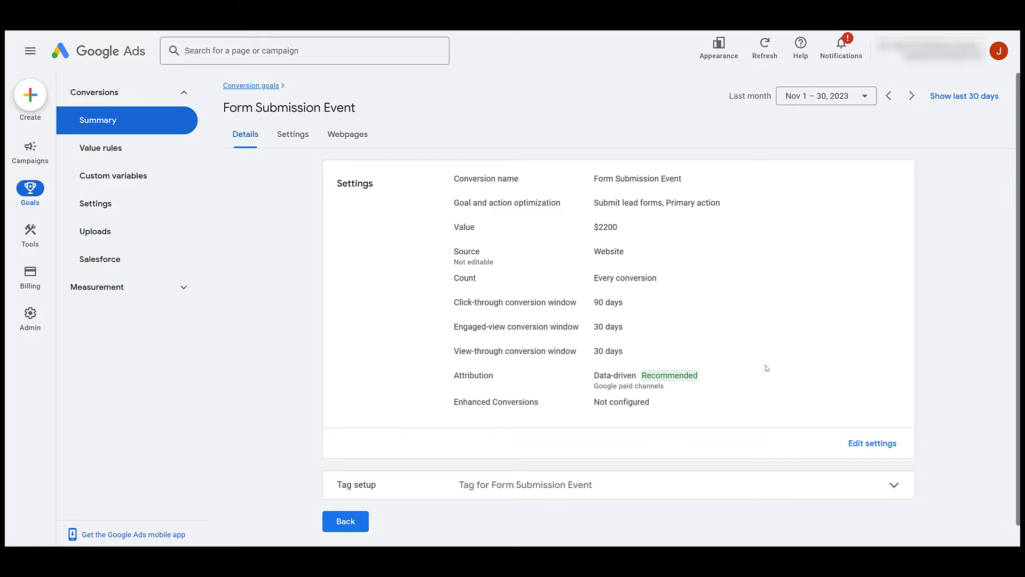
Open the Form Submission Event's Value setting, set at 2,200 USD per conversion, for editing
click(872, 445)
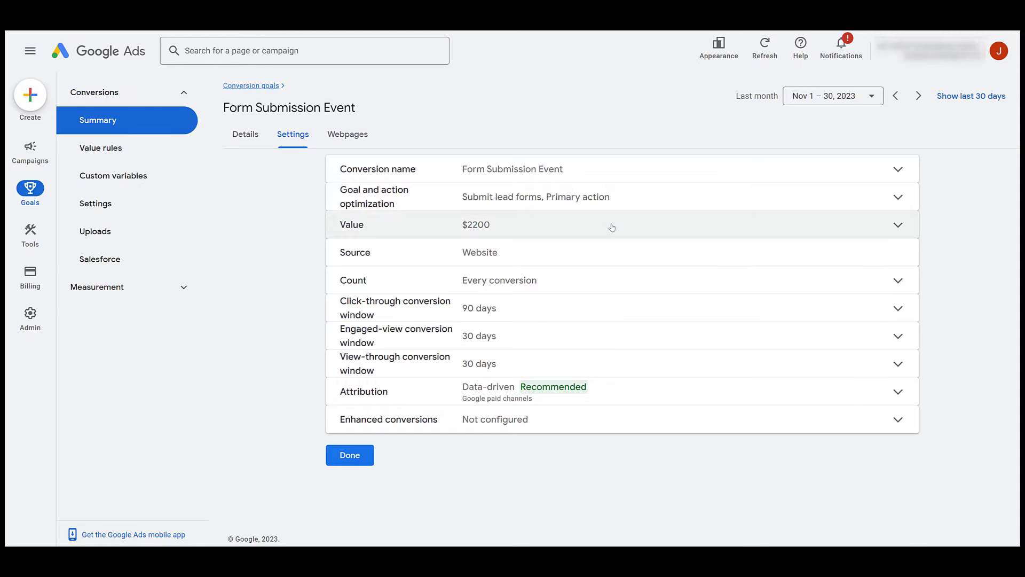
click(612, 227)
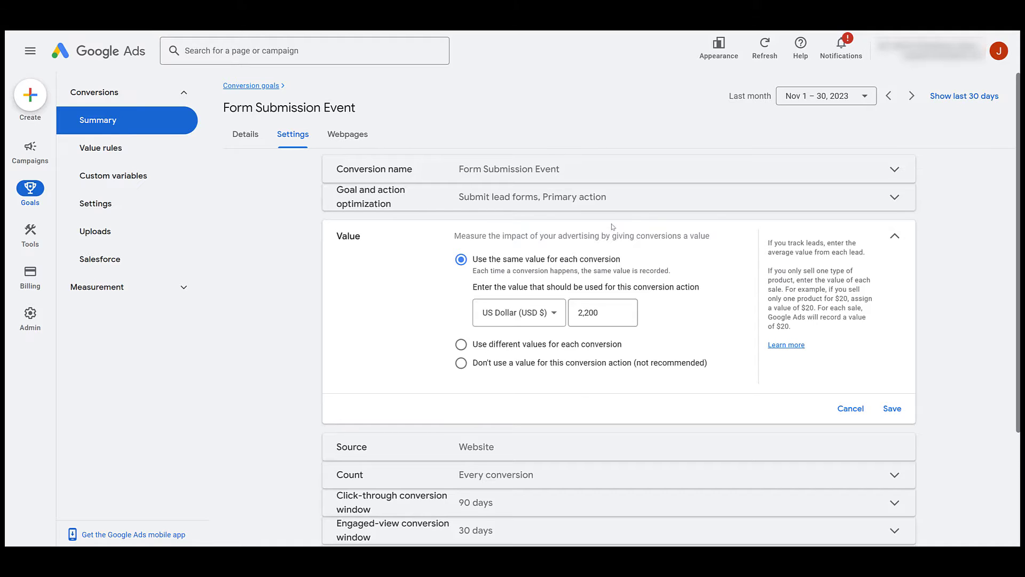
Go to the empty Value rules page under Conversions
click(113, 153)
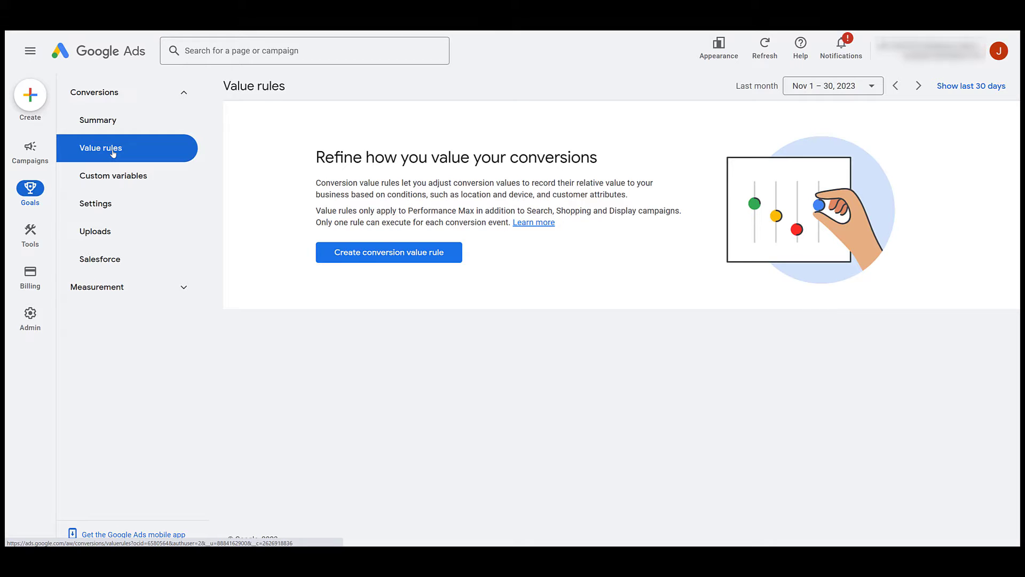
Start a new value rule, settling on Audience segment as primary condition after trying Device and Location
click(367, 259)
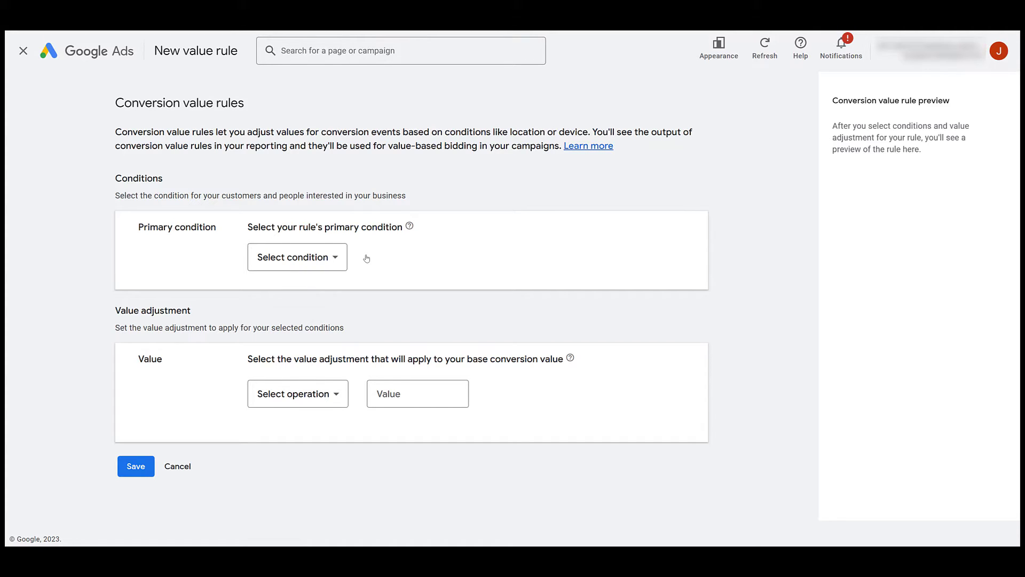
click(337, 261)
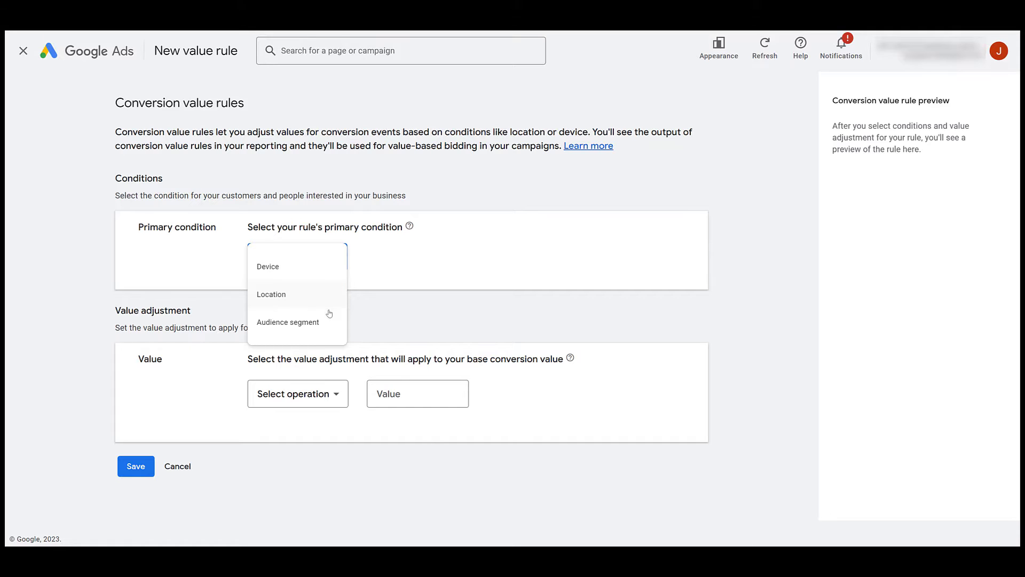
click(325, 272)
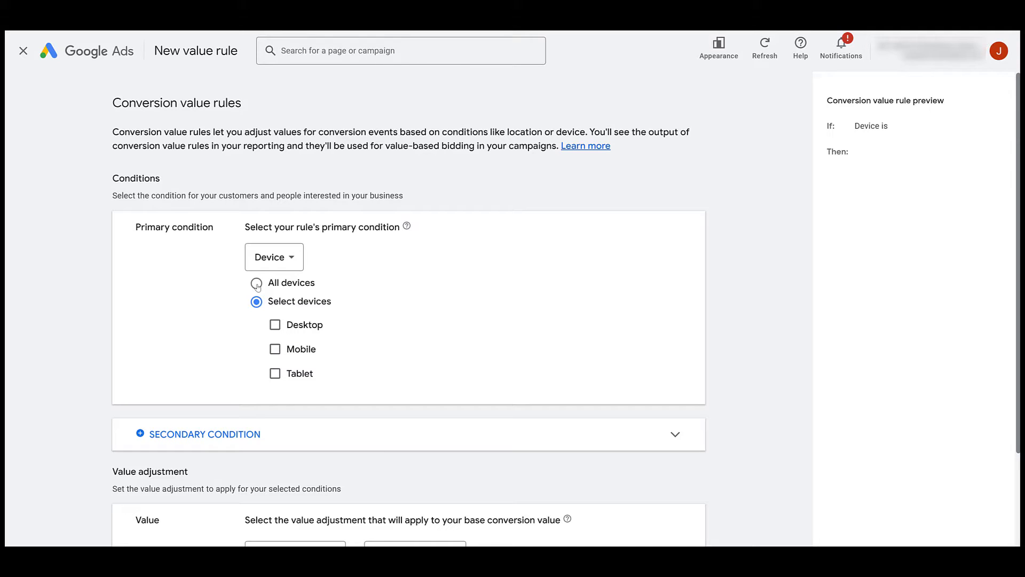
click(289, 259)
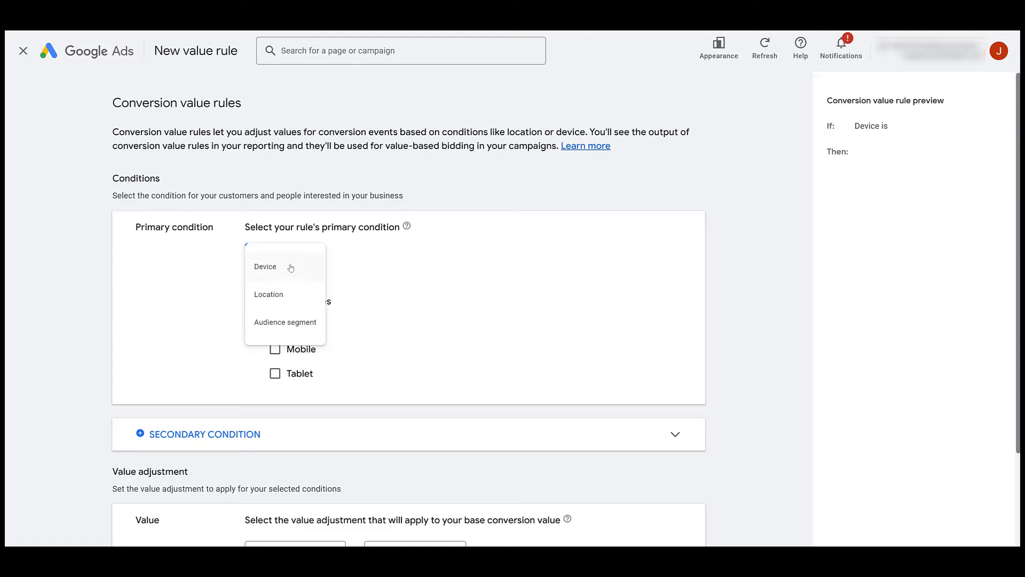
click(290, 295)
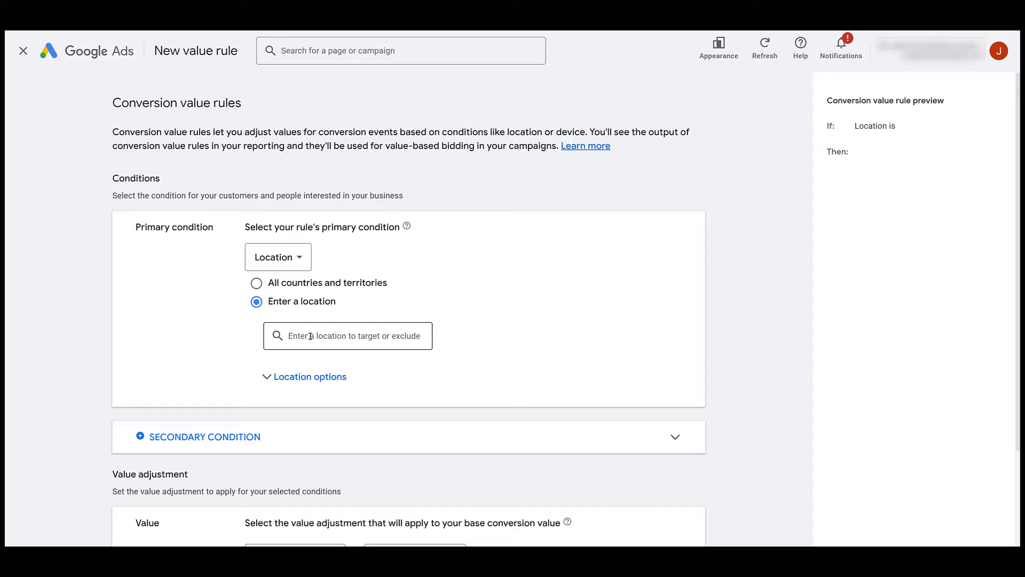
click(302, 260)
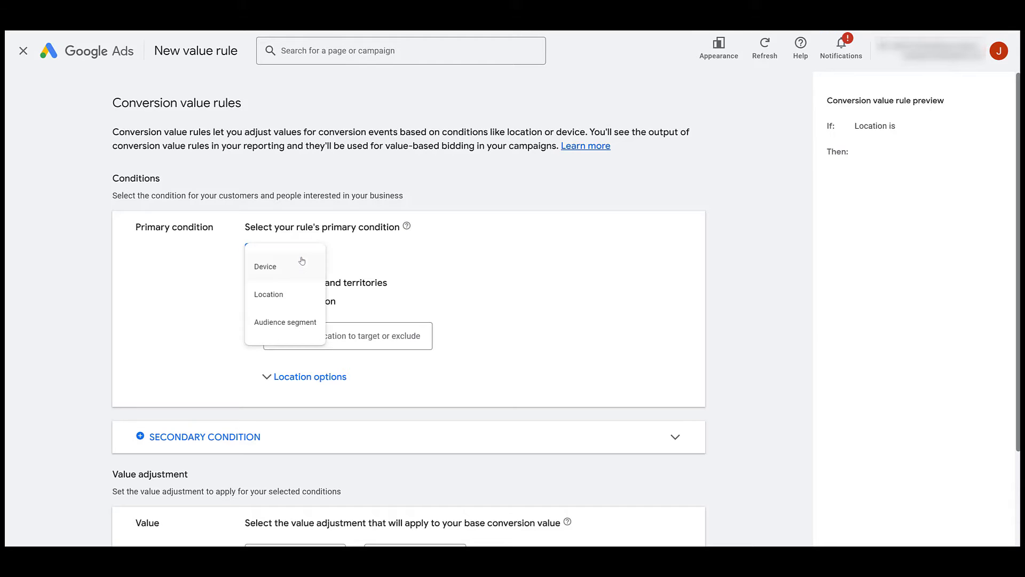
click(290, 322)
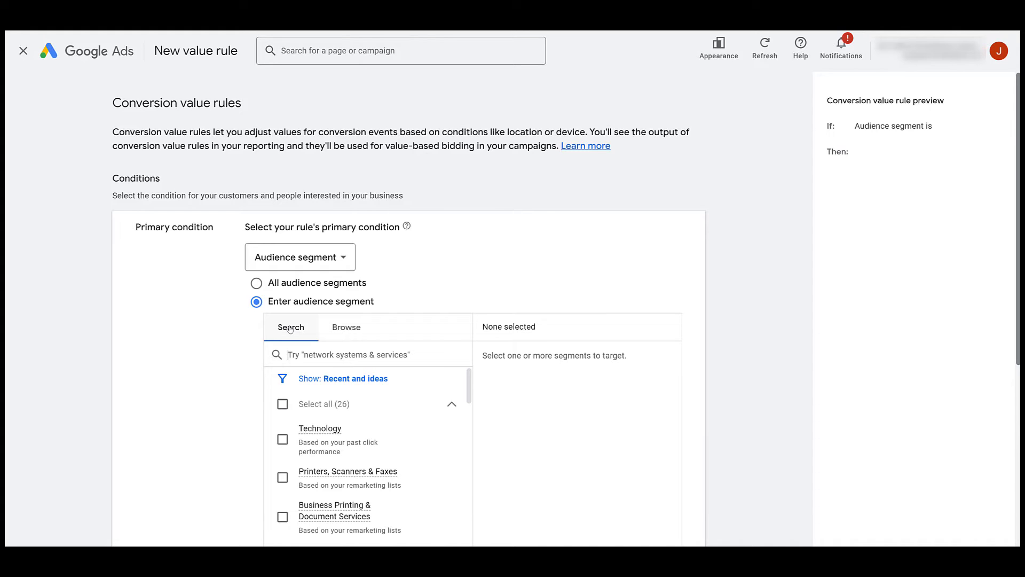
Select Technology as the rule's audience segment
scroll(297, 388, down, 1)
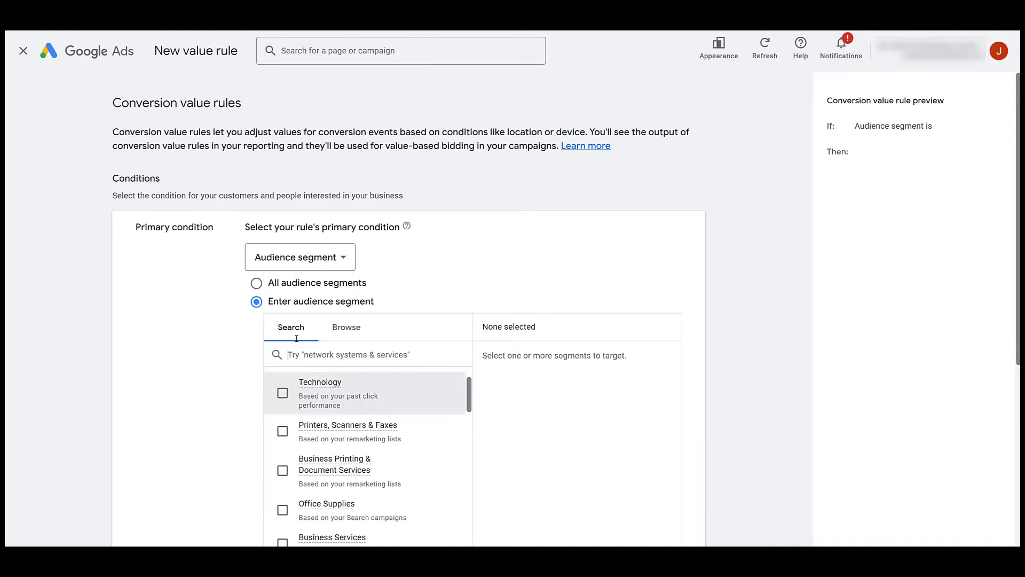
scroll(186, 326, down, 1)
scroll(186, 325, down, 1)
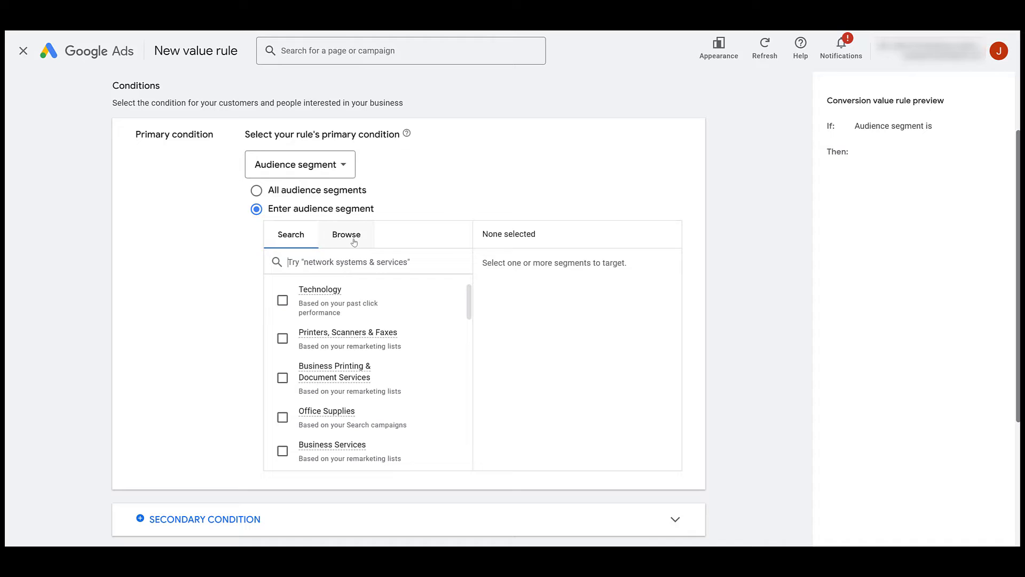
click(336, 295)
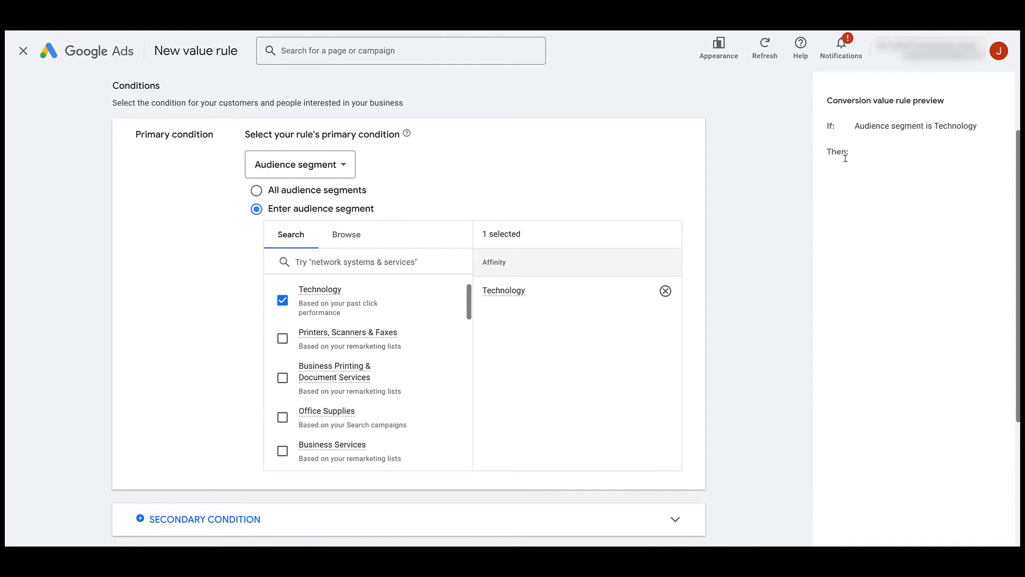
scroll(525, 209, down, 2)
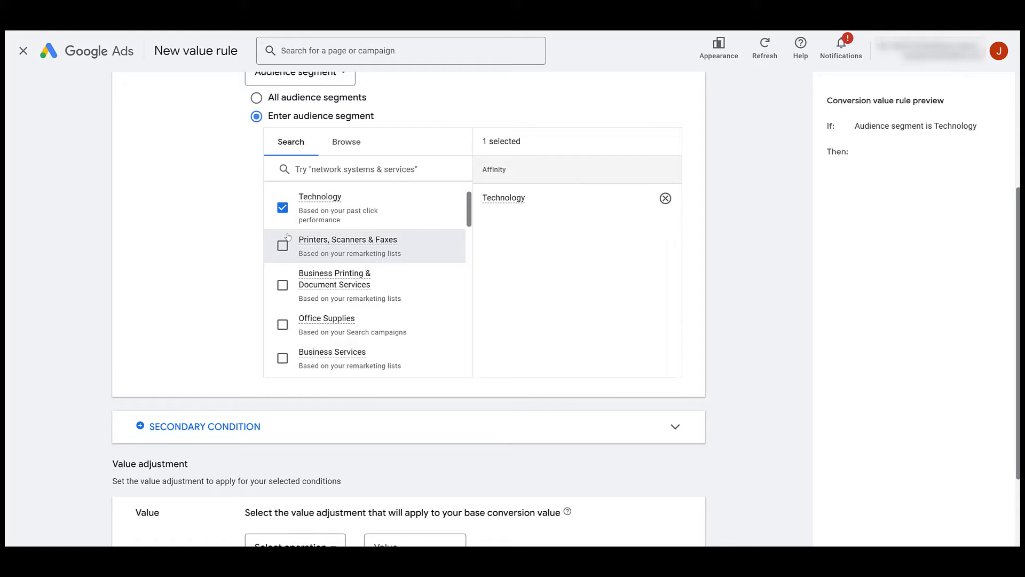
scroll(287, 236, down, 1)
scroll(229, 231, down, 2)
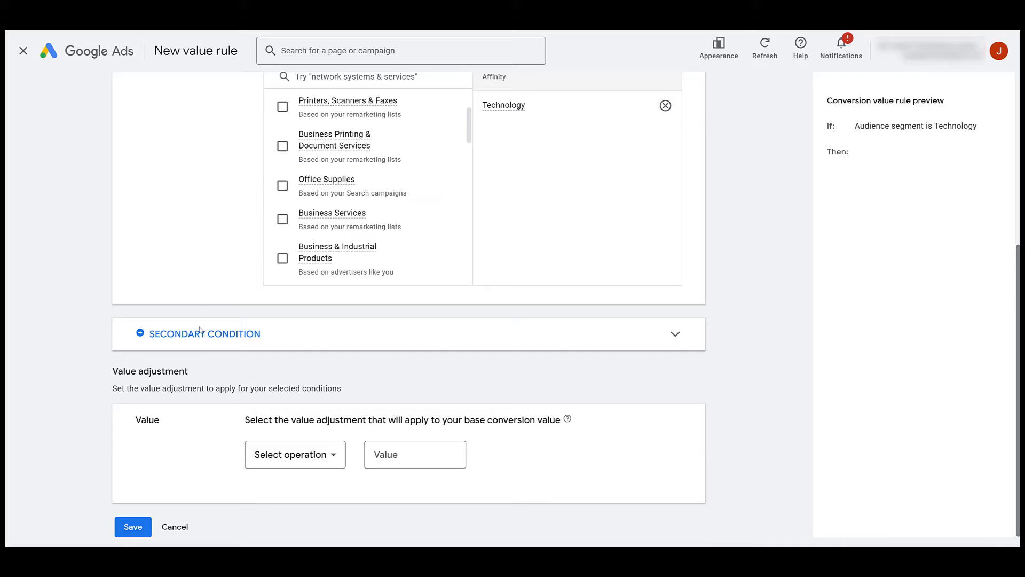
Add a secondary Location condition targeting the state of Missouri, United States
click(300, 339)
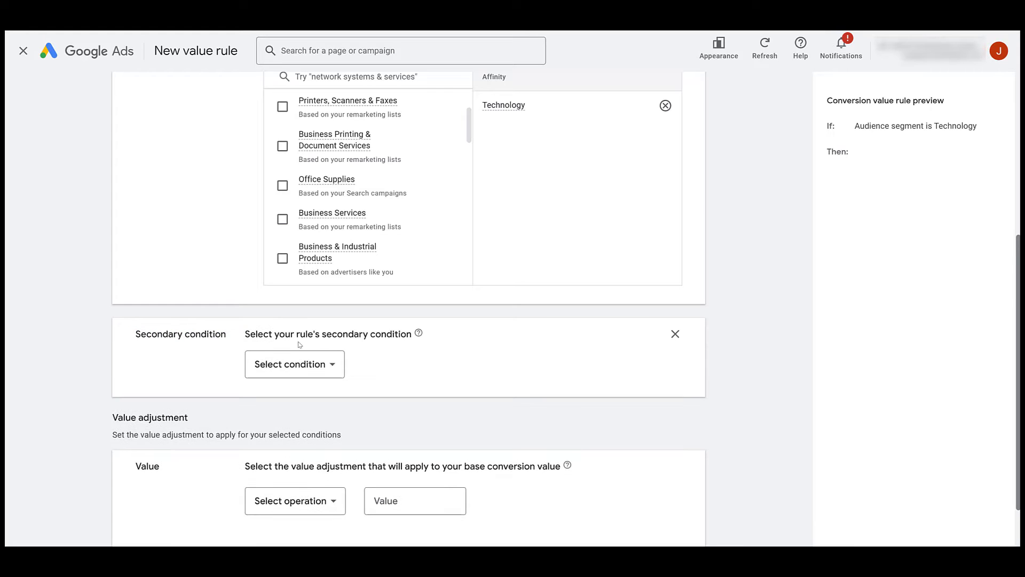
click(295, 368)
click(291, 402)
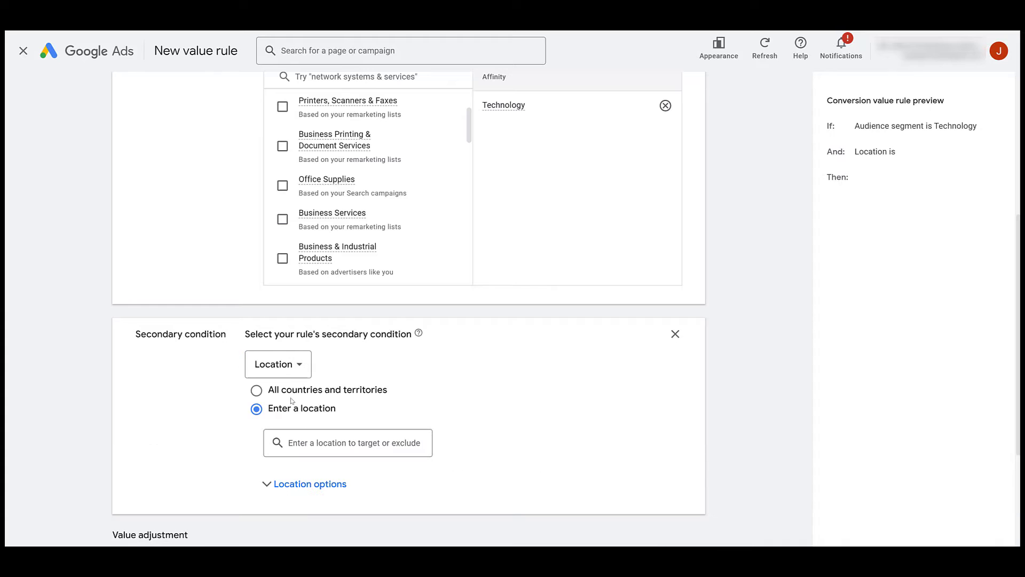
click(321, 443)
text(missouri)
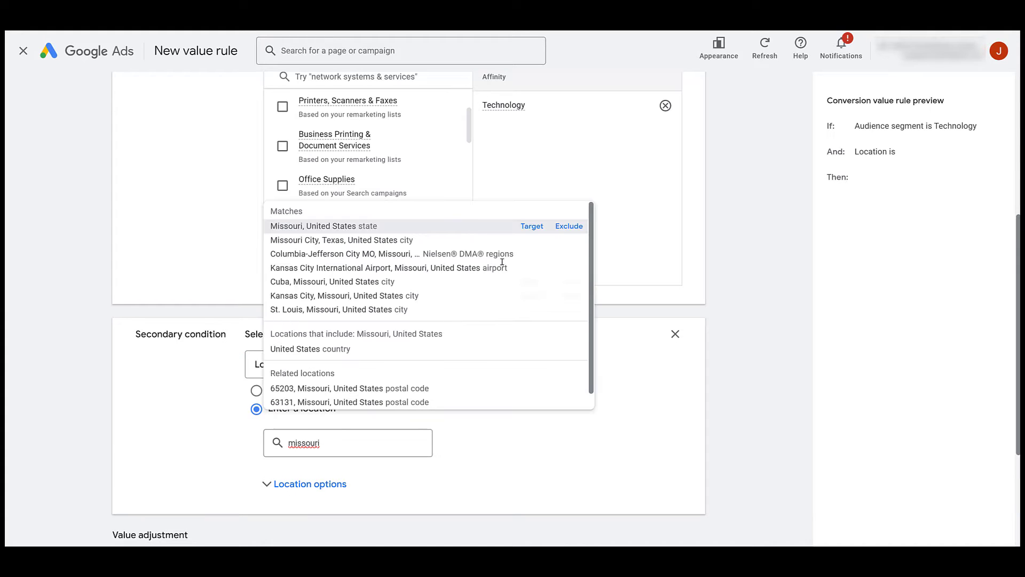
click(532, 226)
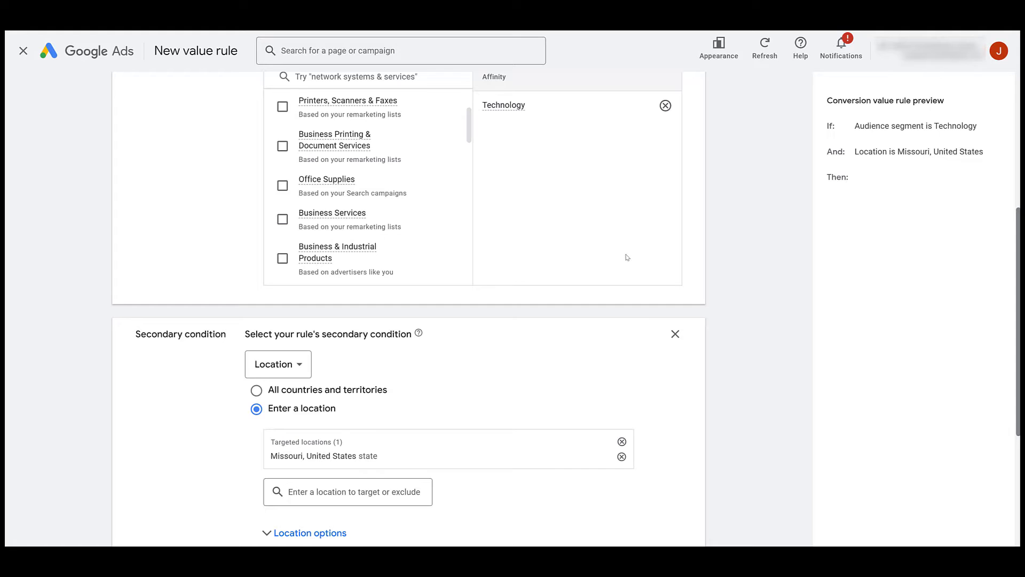
scroll(627, 257, down, 4)
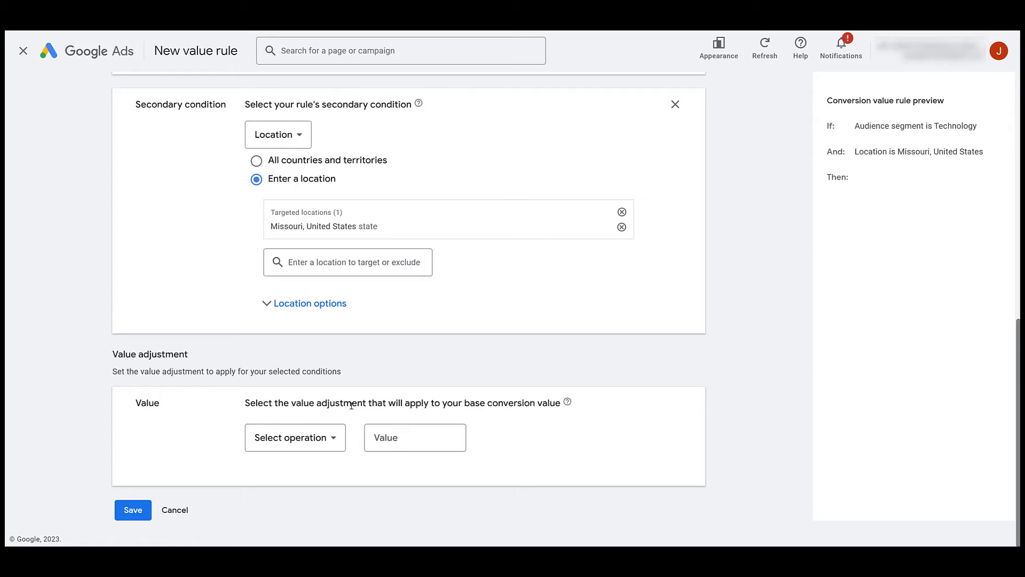
Set the rule's value adjustment to Multiply by 2, replacing an initial amount of 1000
click(323, 447)
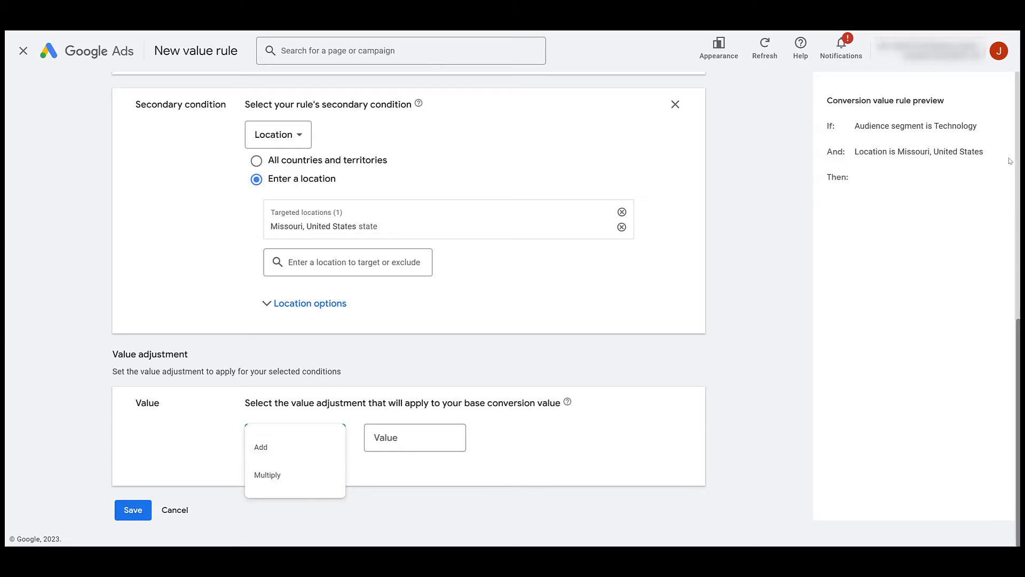
click(407, 438)
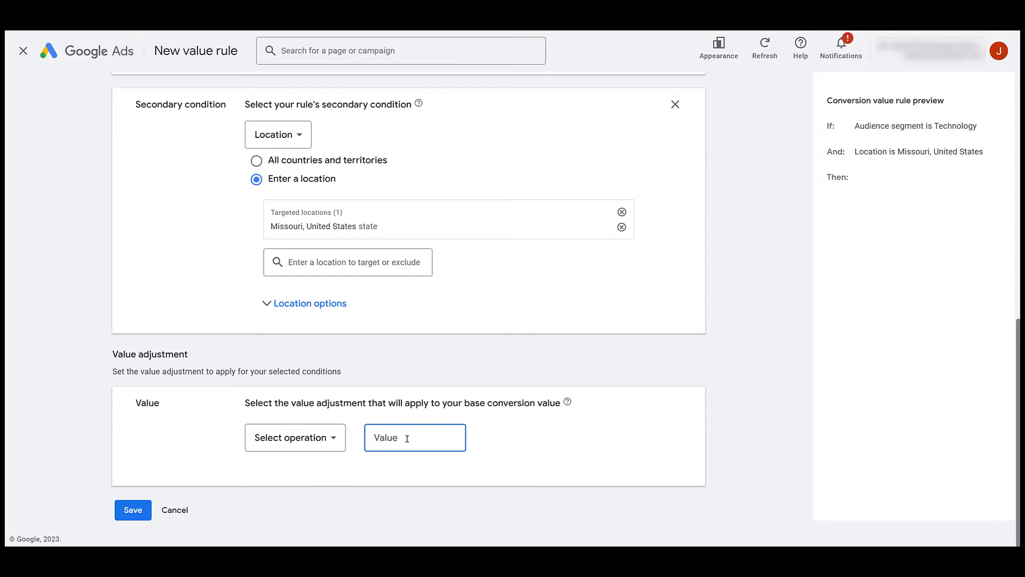
text(1000)
click(313, 439)
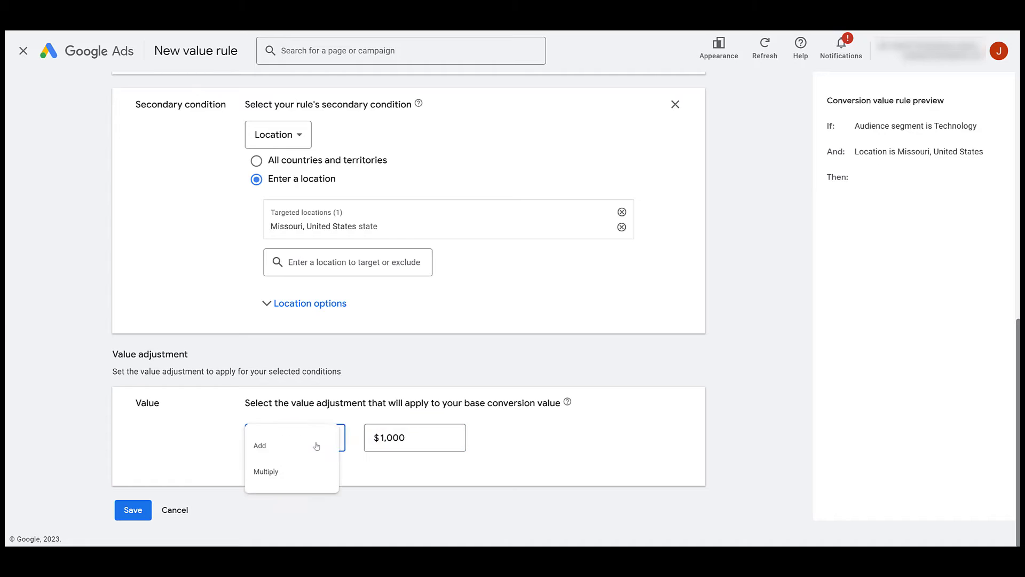
click(302, 475)
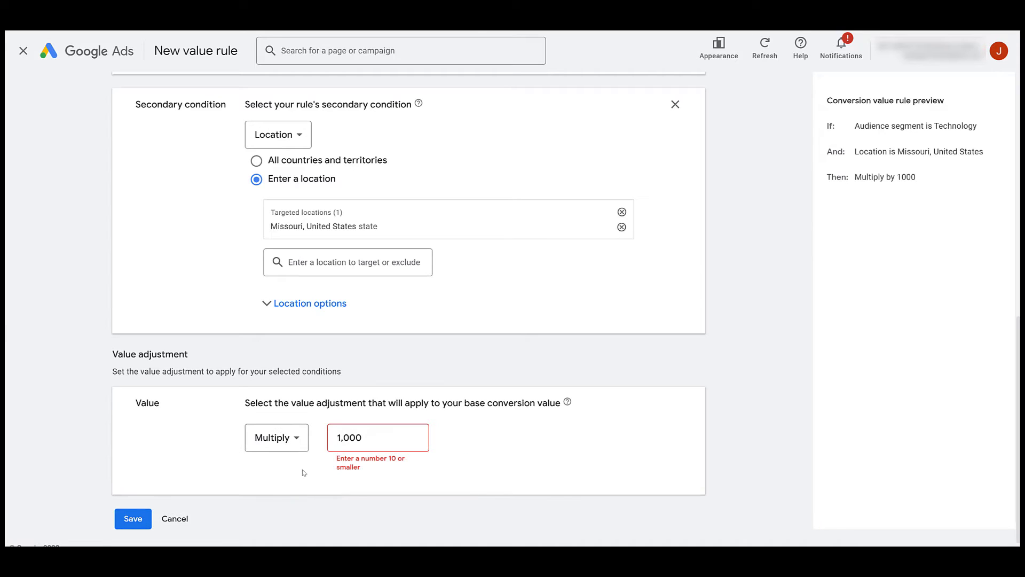
double_click(375, 439)
text(2)
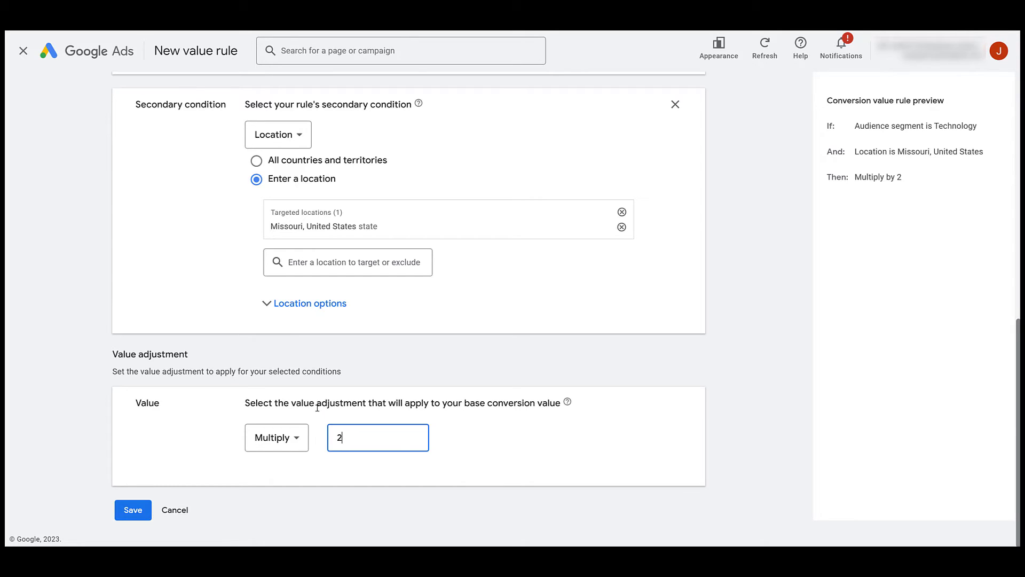
Include Business Services with Technology in the primary condition's audience list
scroll(316, 409, up, 6)
scroll(317, 409, up, 1)
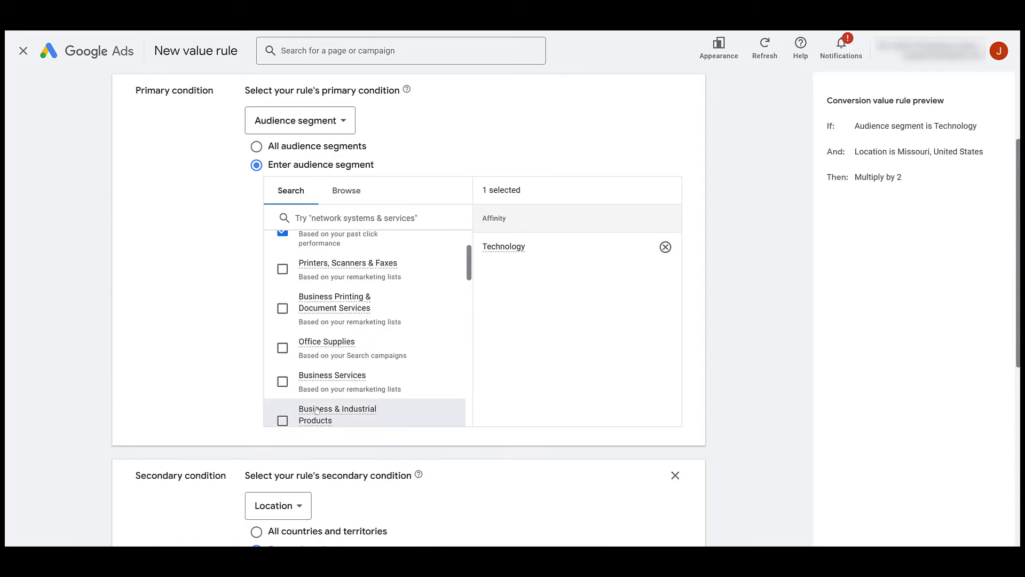
scroll(316, 410, down, 2)
click(285, 505)
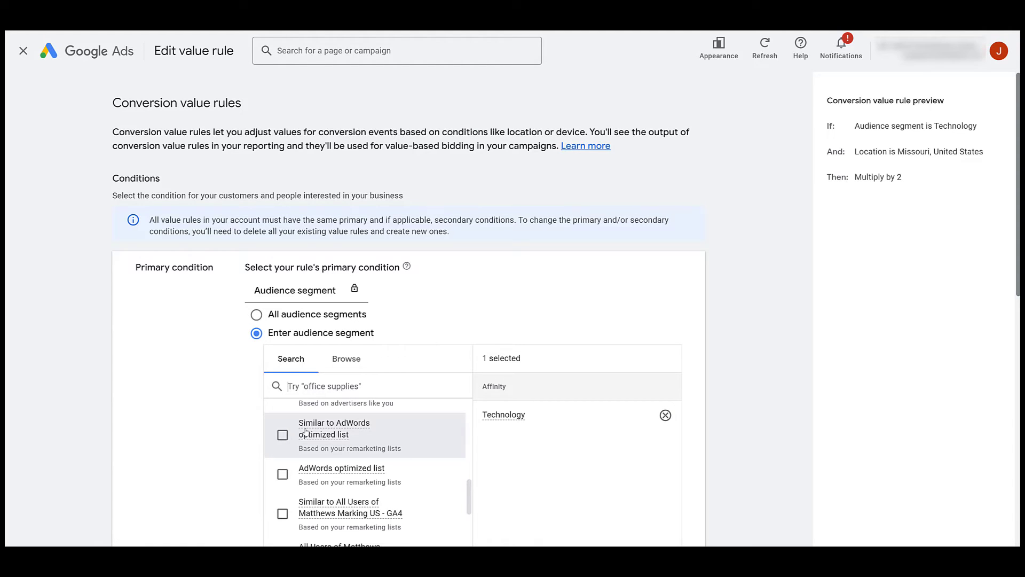
scroll(321, 446, up, 5)
scroll(321, 446, up, 1)
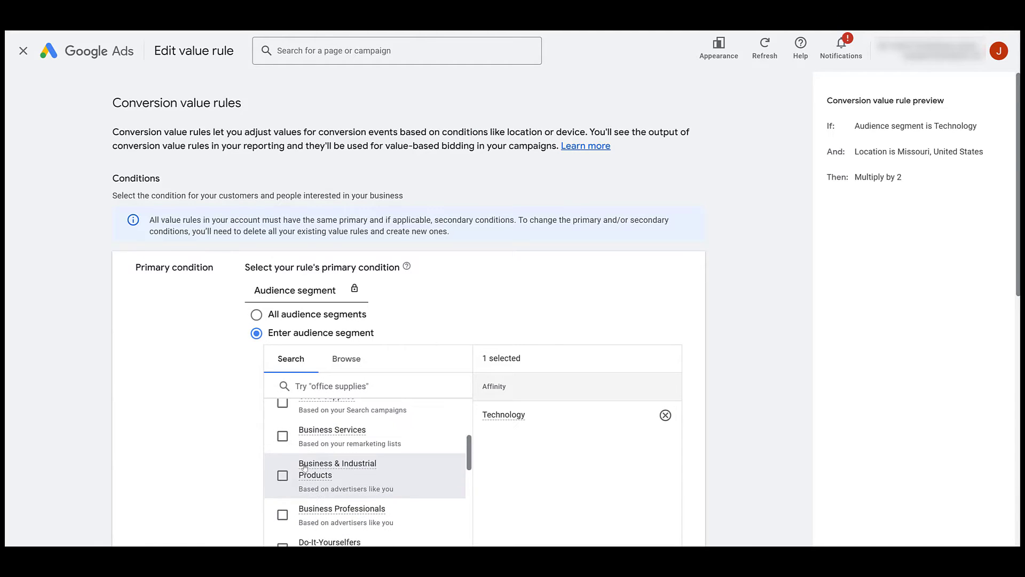
click(283, 436)
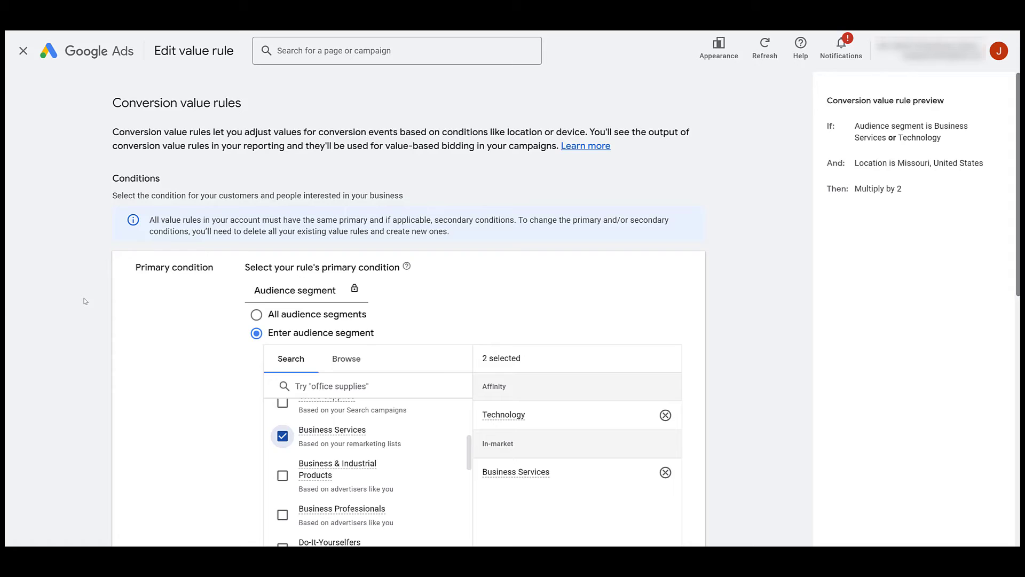
scroll(256, 350, down, 1)
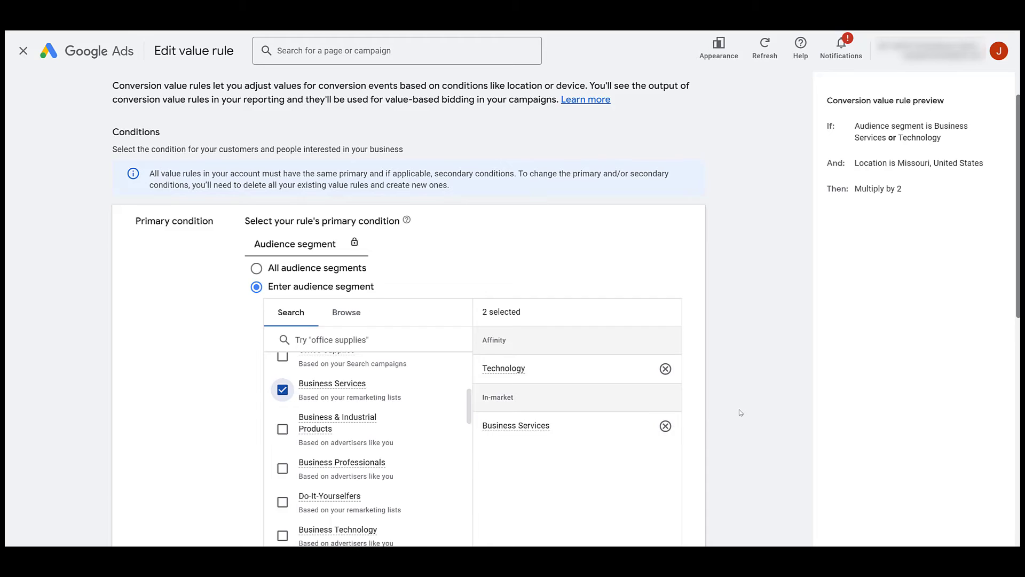
scroll(741, 413, down, 4)
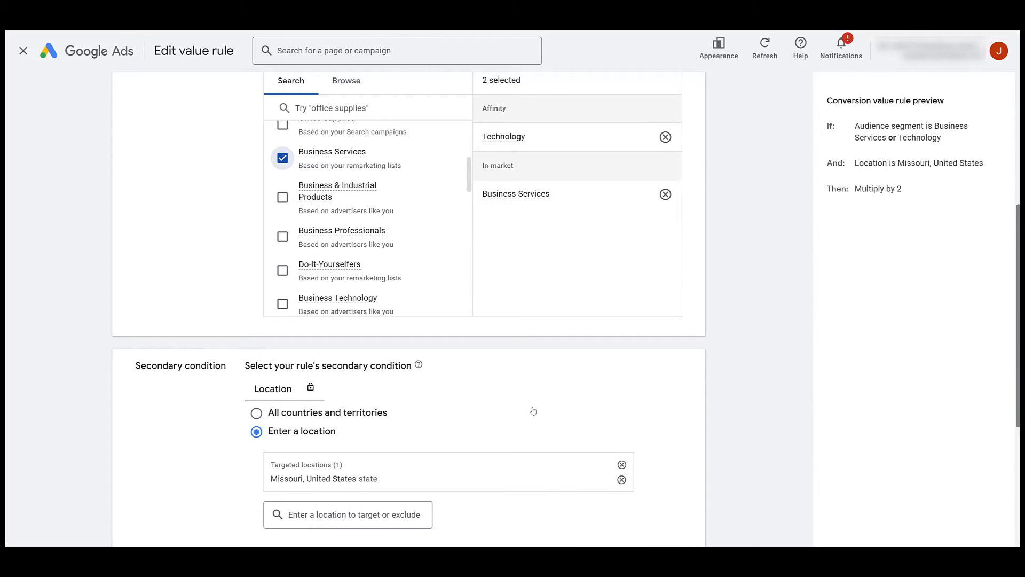
scroll(533, 412, down, 4)
Save the edited rule and start a second rule for Business Printing & Document Services audiences
click(133, 511)
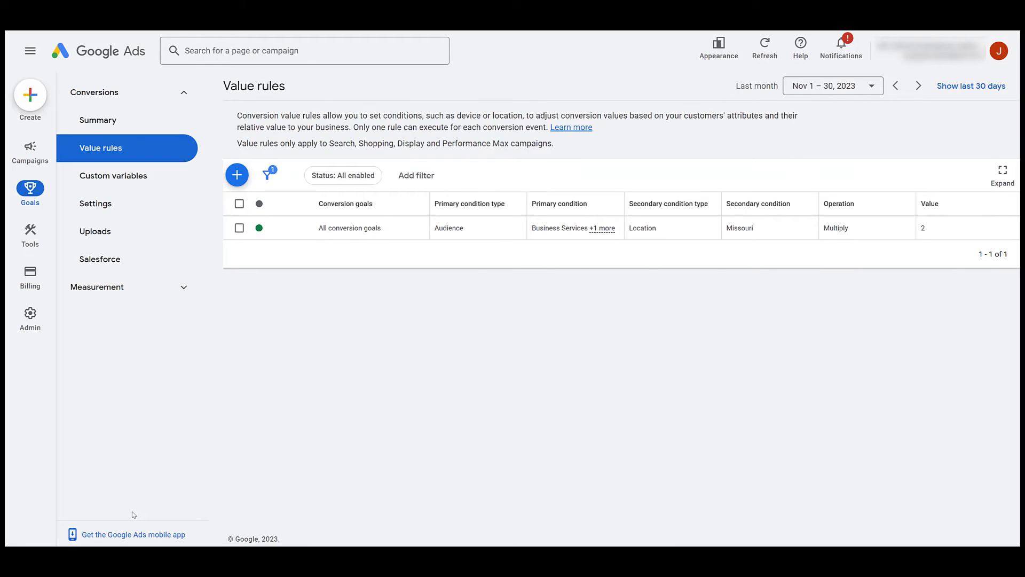
click(237, 175)
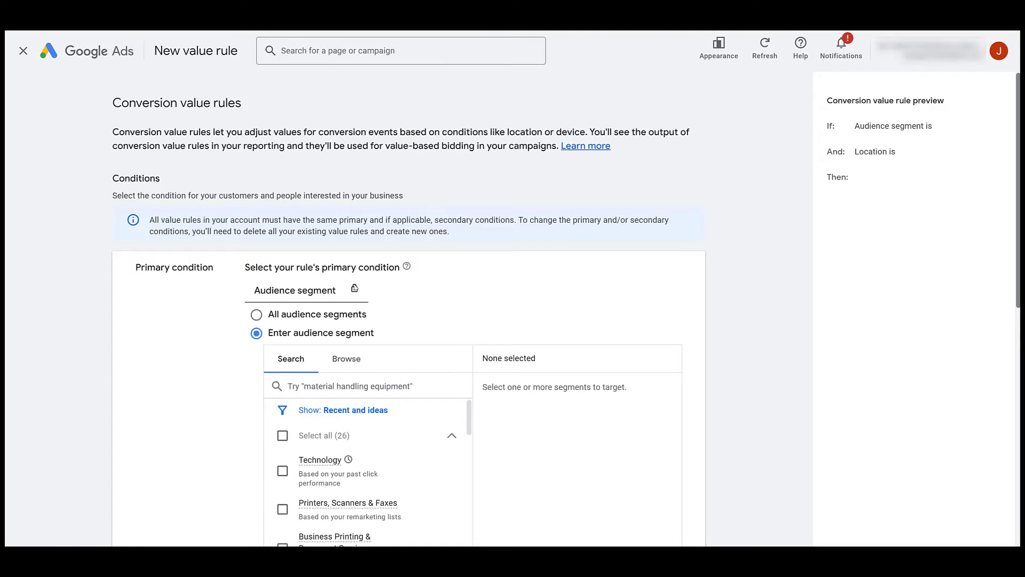
scroll(537, 280, down, 6)
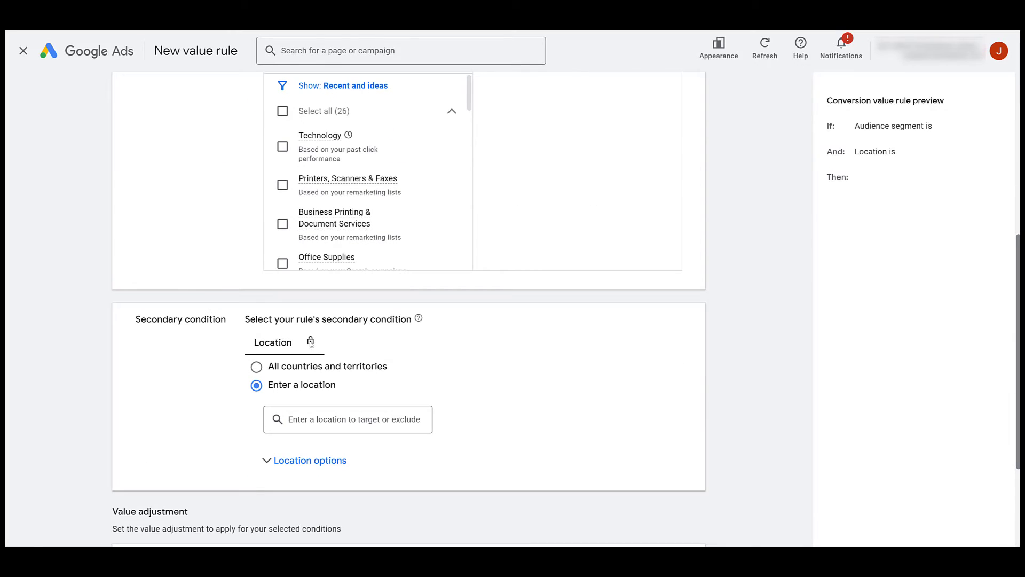
scroll(312, 343, up, 4)
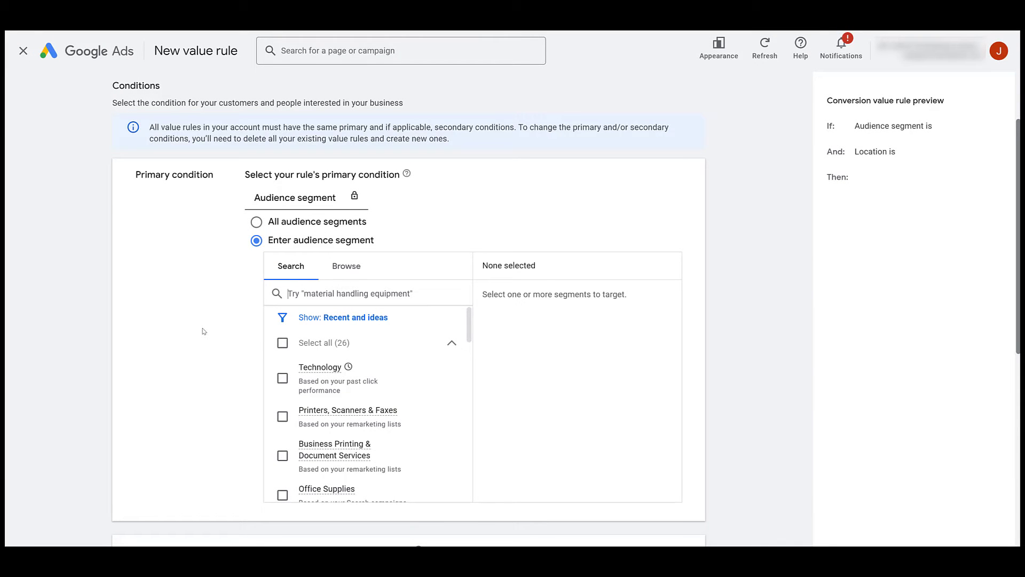
click(283, 456)
Target Illinois, set the adjustment to Add $1000, and save the second rule
scroll(283, 456, down, 10)
click(348, 419)
text(illilnois)
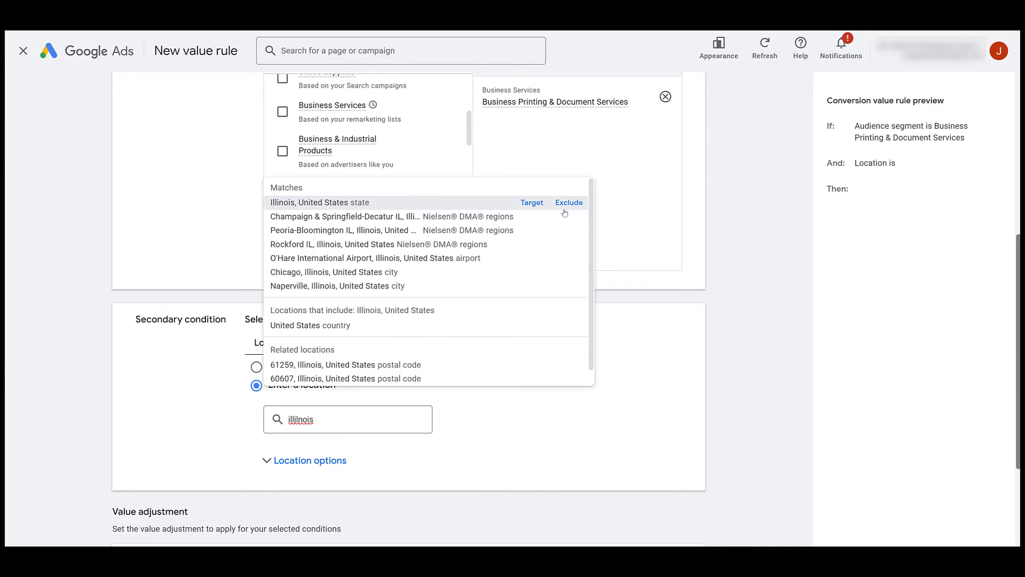
click(532, 202)
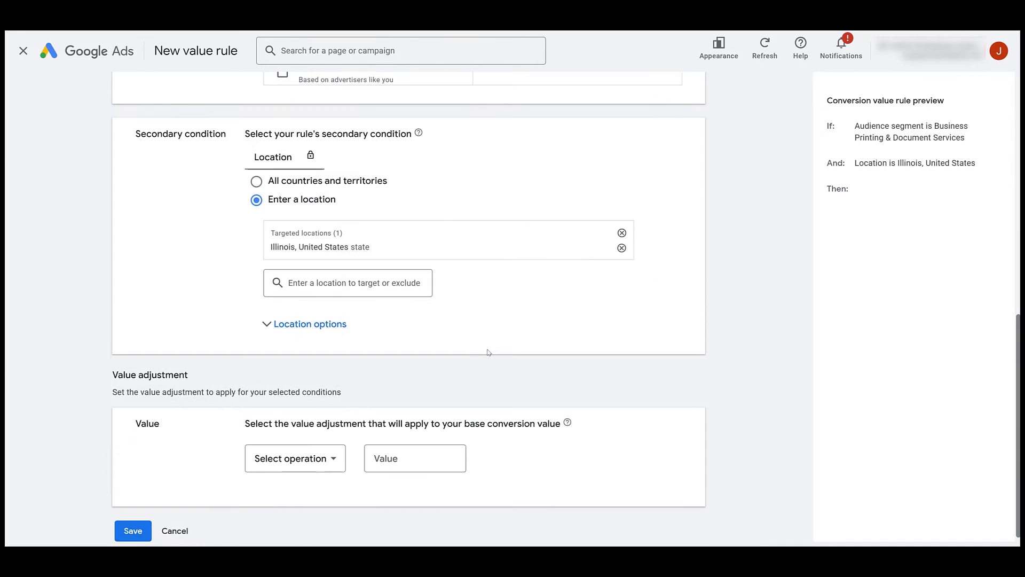
click(292, 461)
click(292, 467)
click(415, 458)
text($1000)
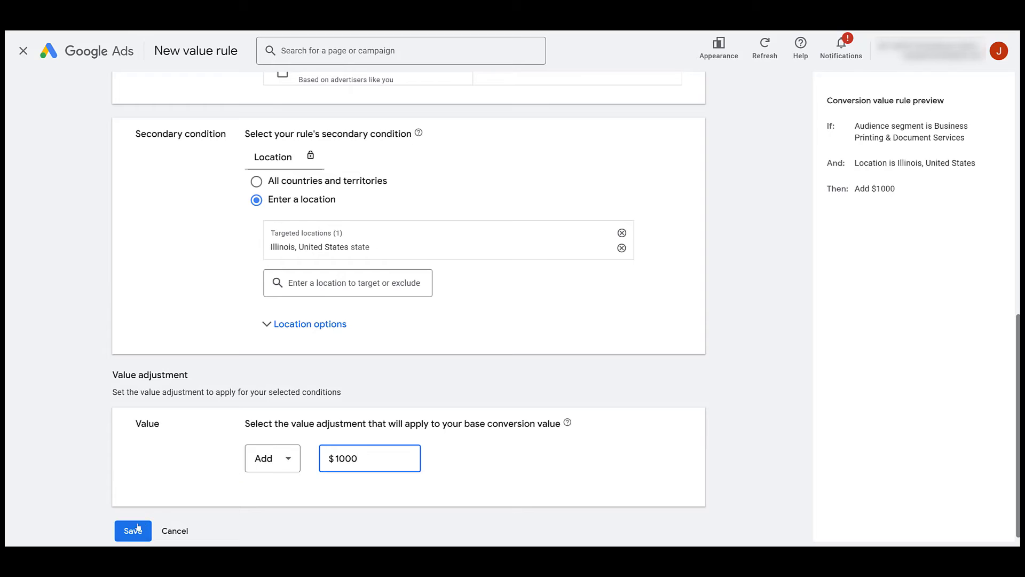
click(133, 530)
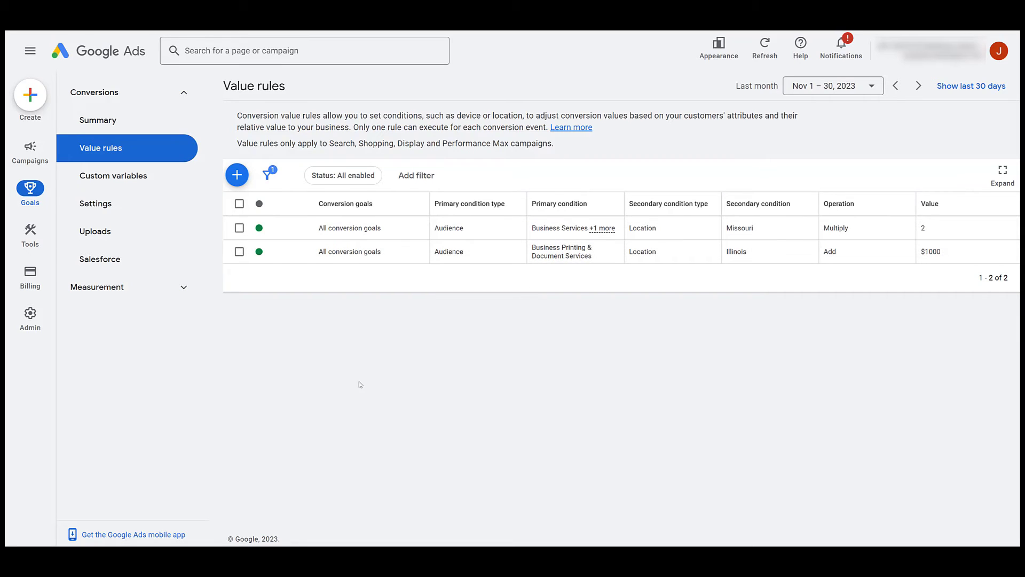
Select both existing conversion value rules and remove them
click(240, 204)
click(320, 178)
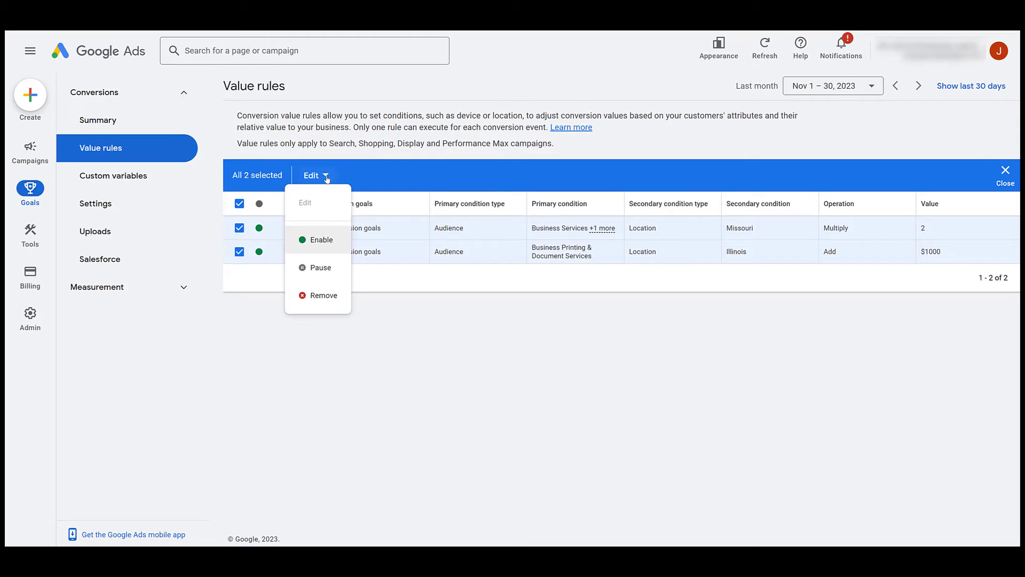
click(322, 295)
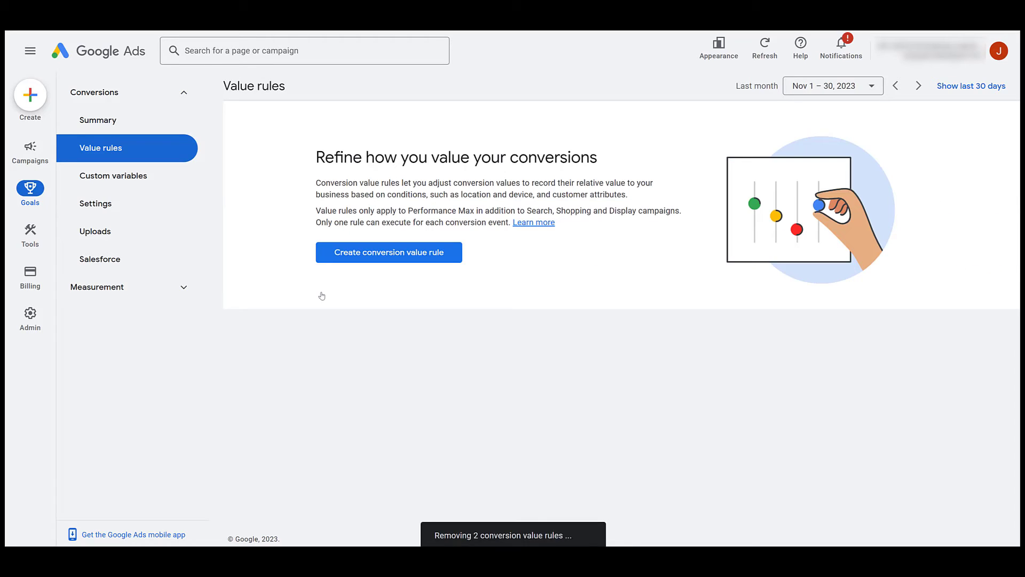
Start a new conversion value rule to add $1000 for United States users
click(394, 253)
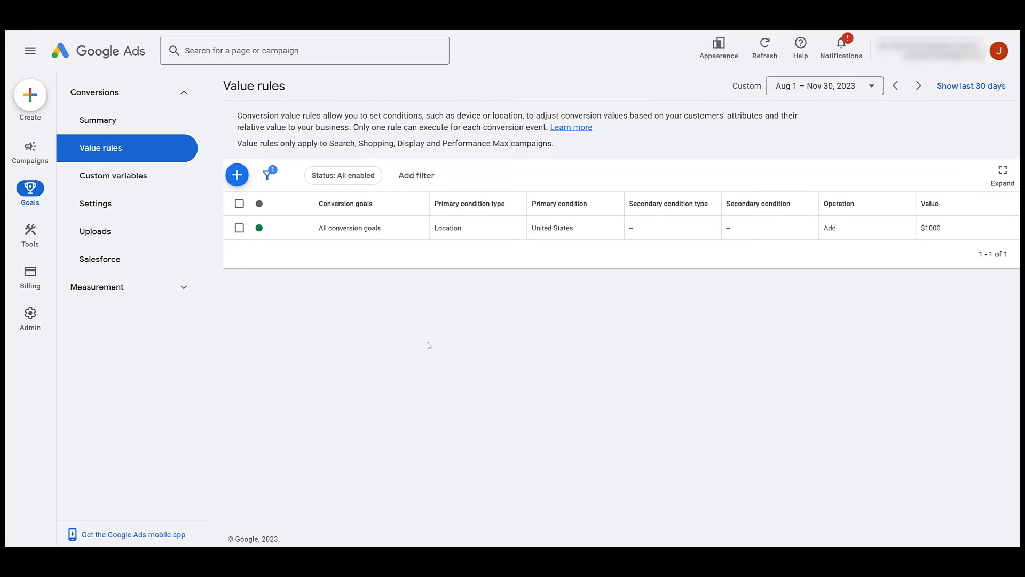
Open the Campaigns report and bring up its Segment options for value rule adjustment
mouse_move(43, 154)
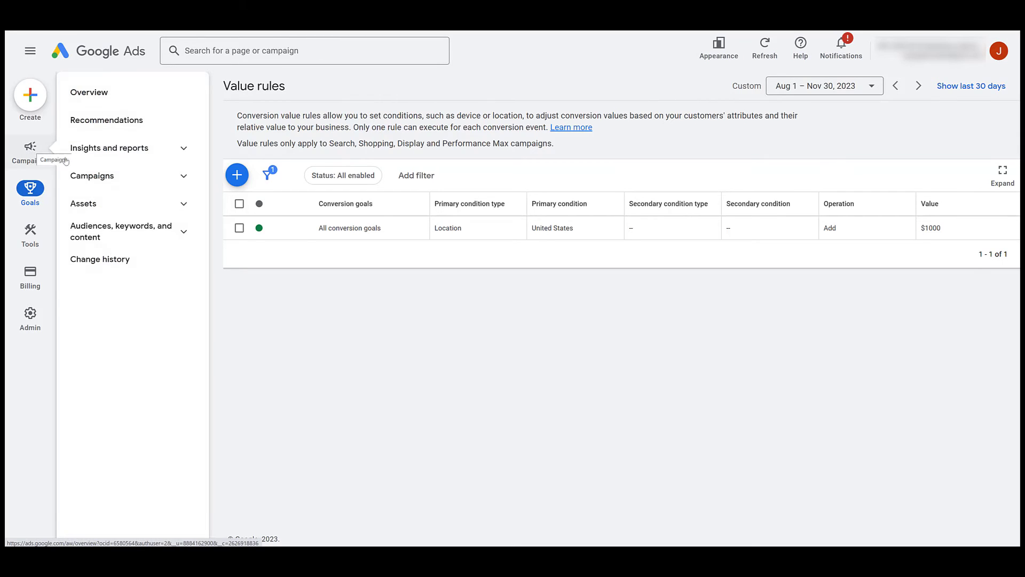
click(184, 178)
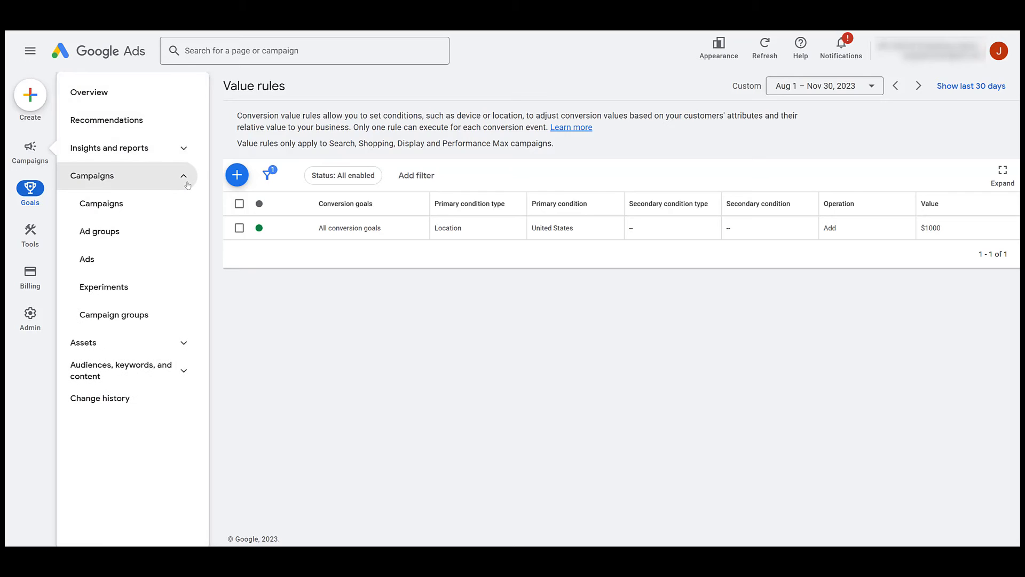
click(139, 209)
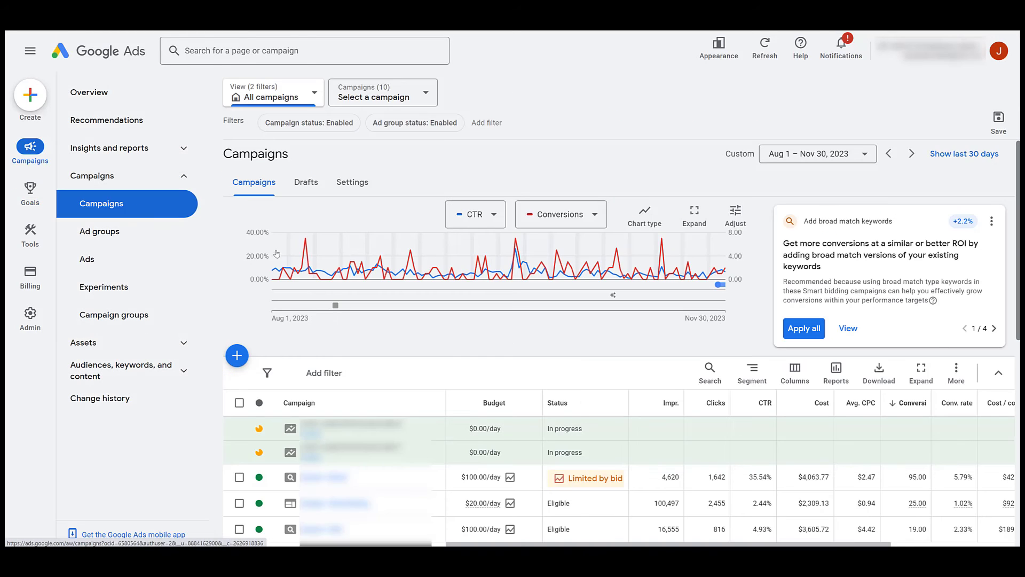
click(750, 373)
mouse_move(704, 351)
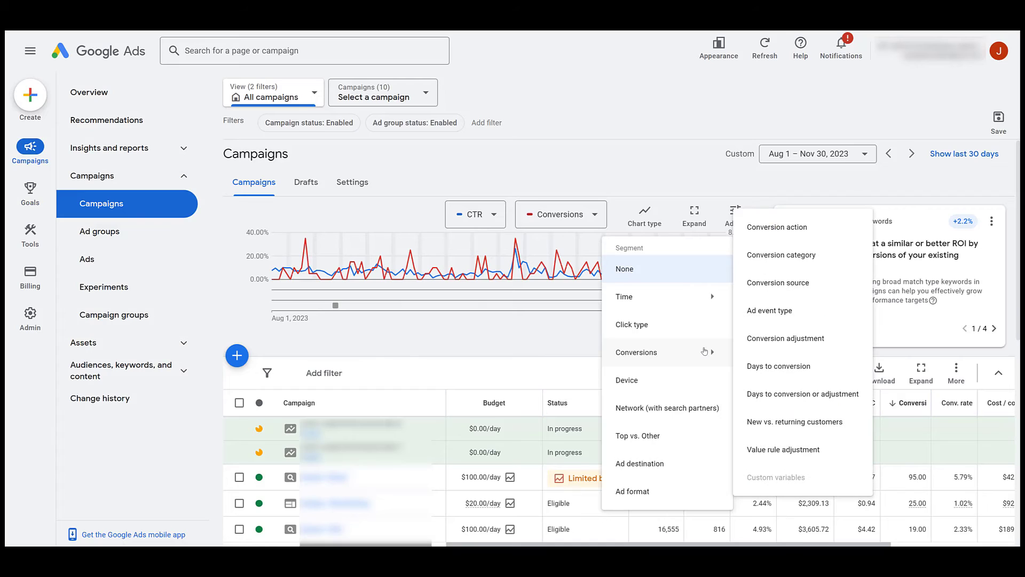
click(810, 451)
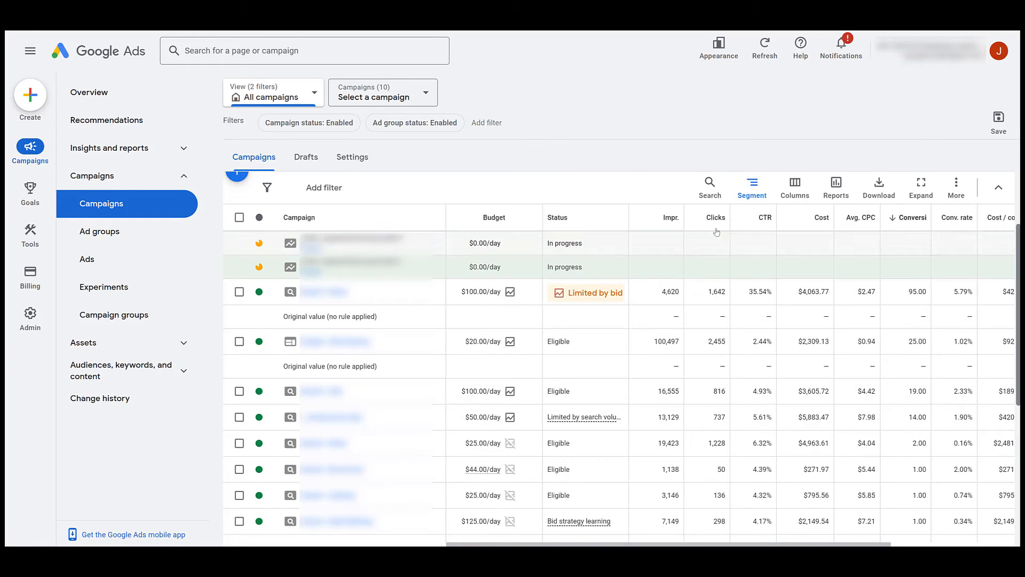